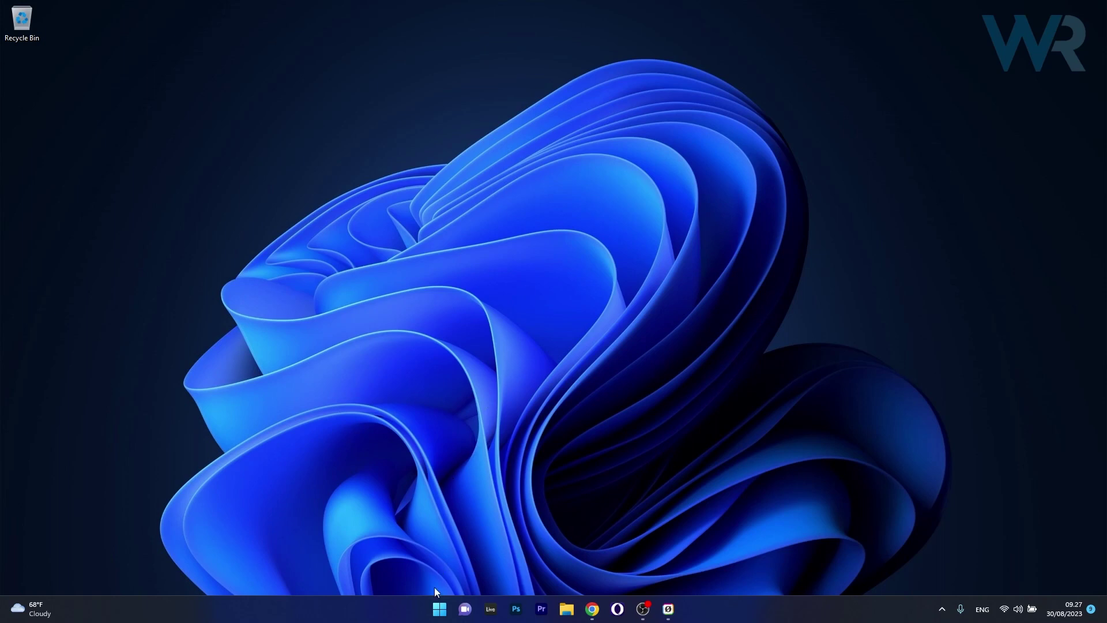
Run an automatic driver search for the NVIDIA GeForce RTX 2060 in Device Manager's Display adaptors.
key("super+x")
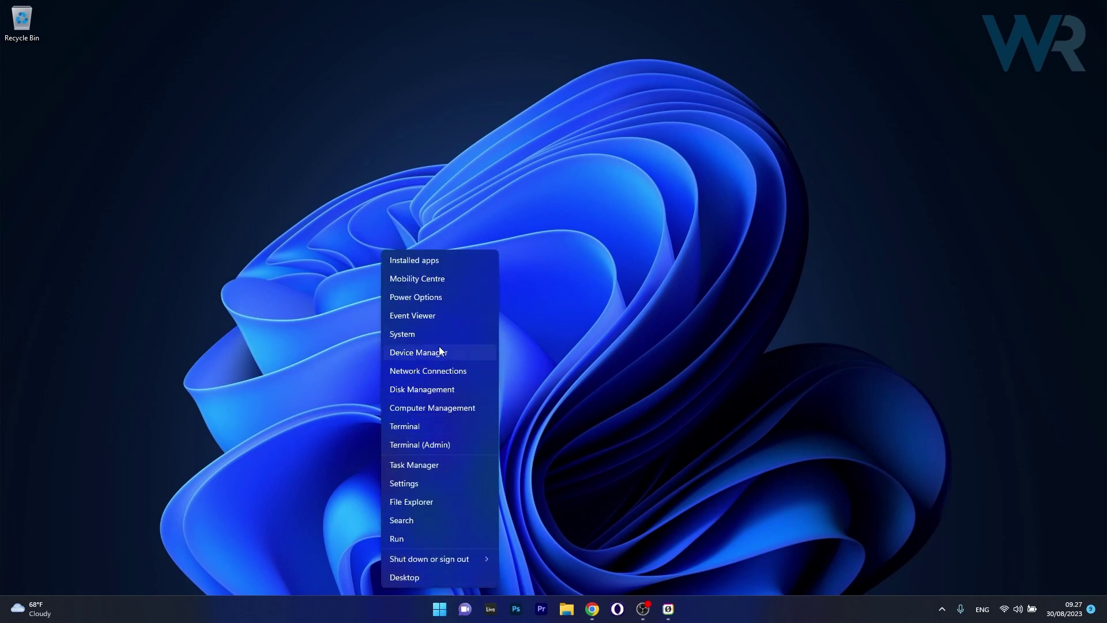
left_click(472, 351)
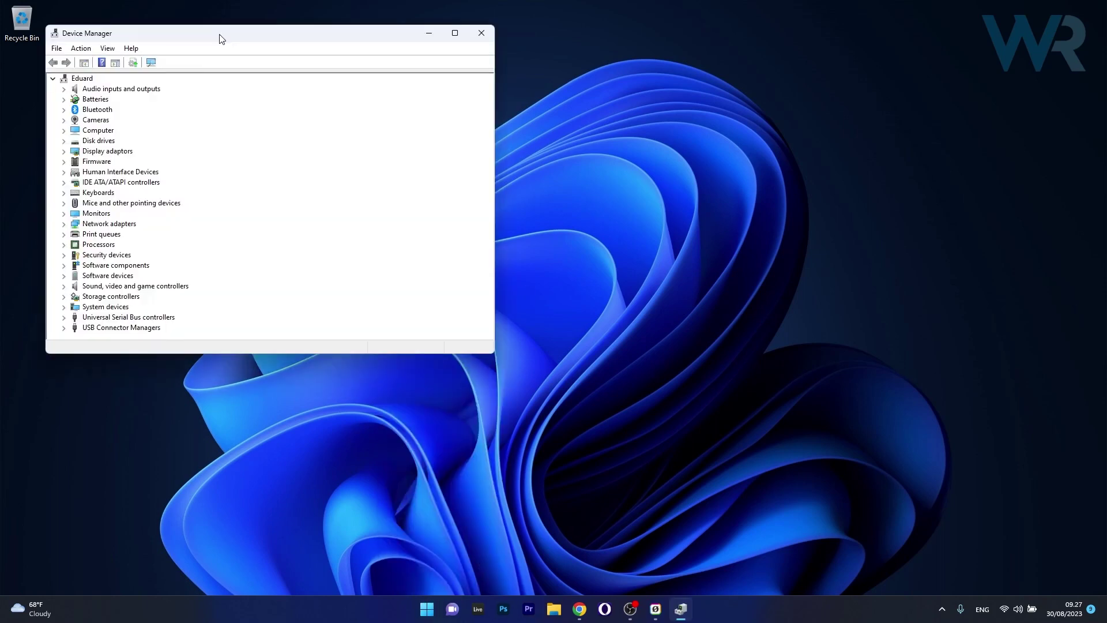
left_click_drag(298, 84, 523, 129)
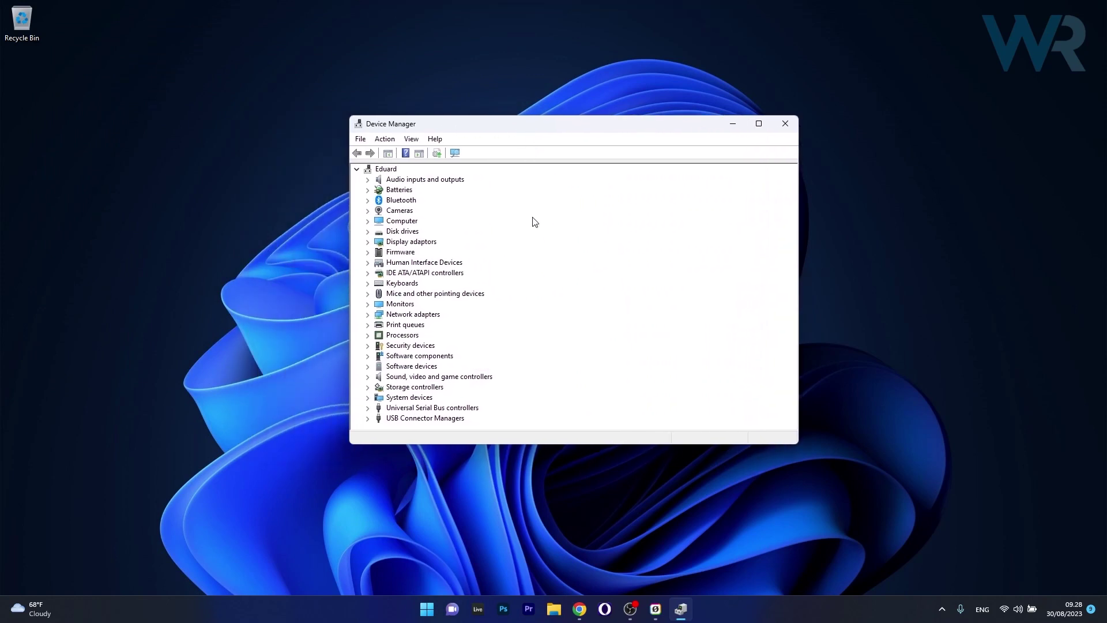
left_click(368, 243)
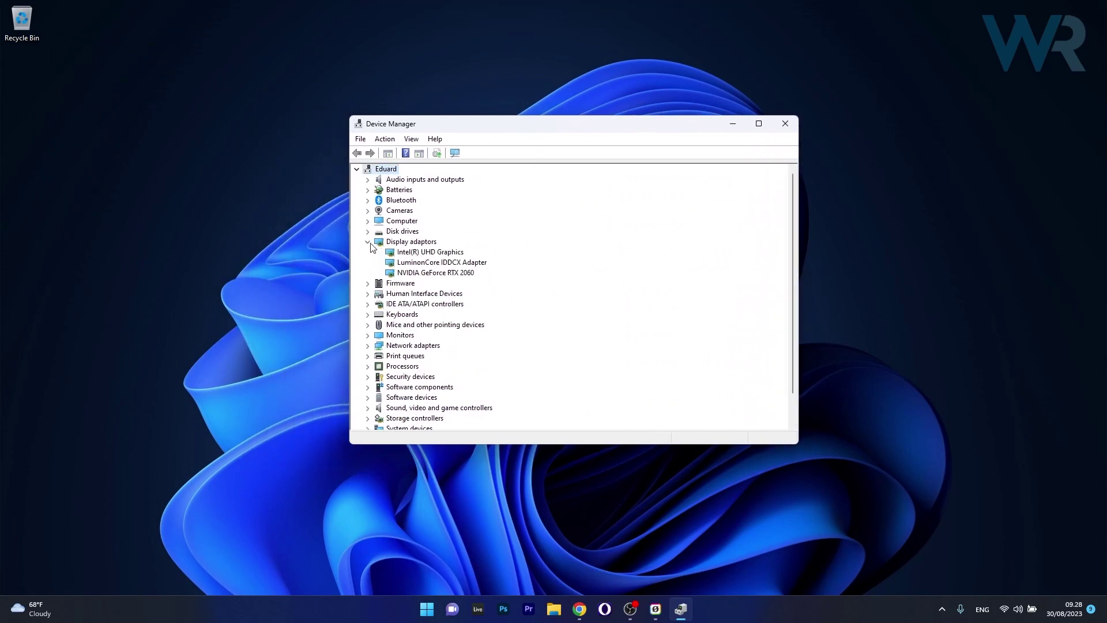
right_click(447, 275)
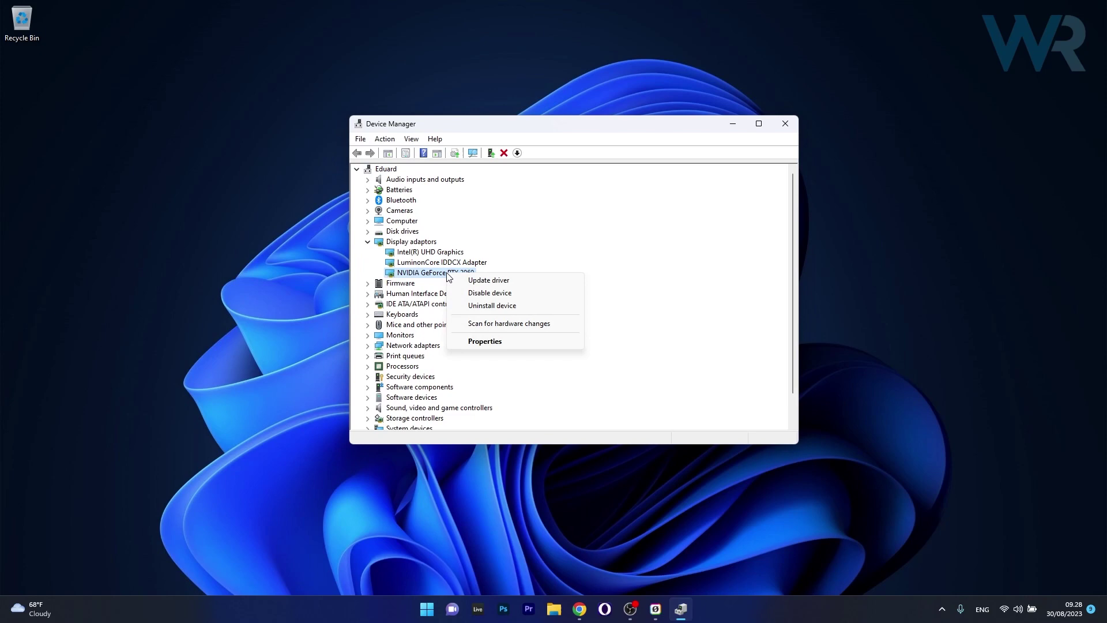
left_click(532, 282)
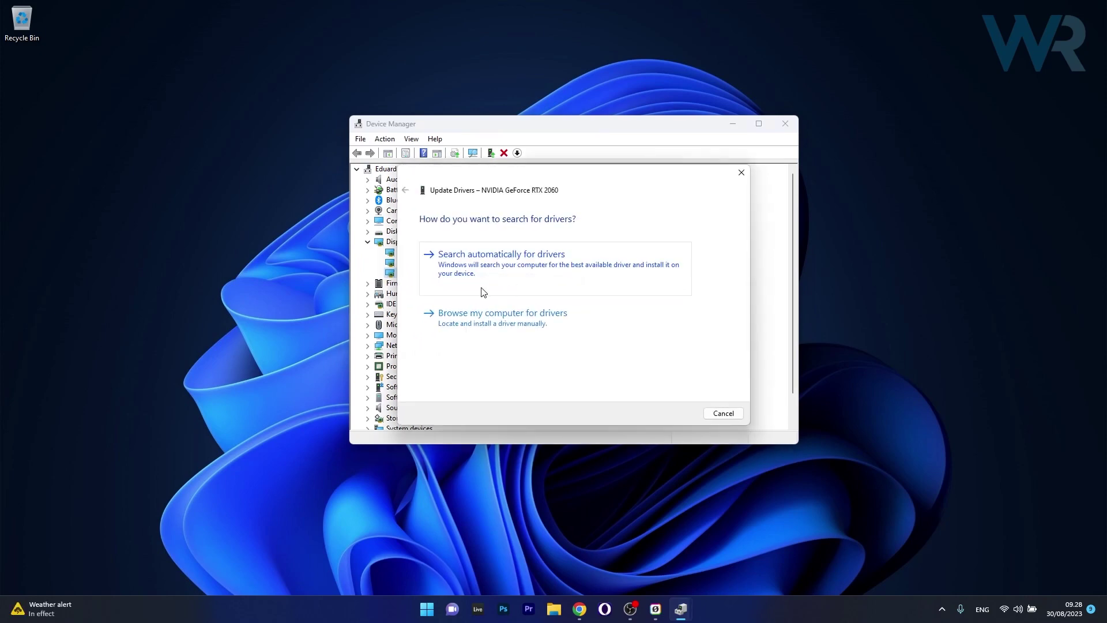
left_click(520, 278)
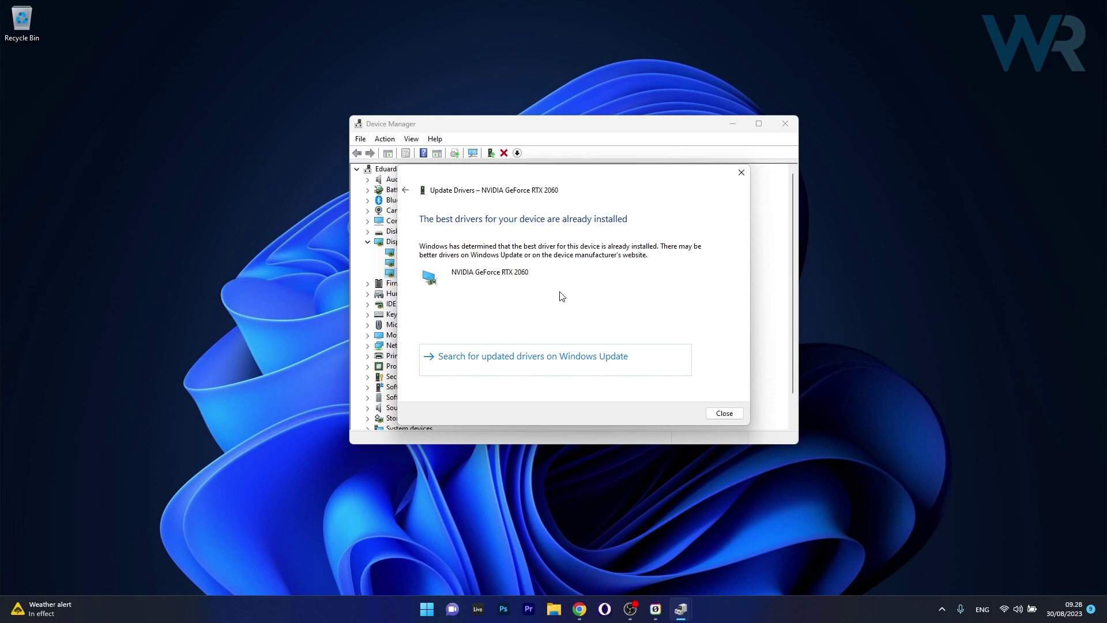
left_click(579, 608)
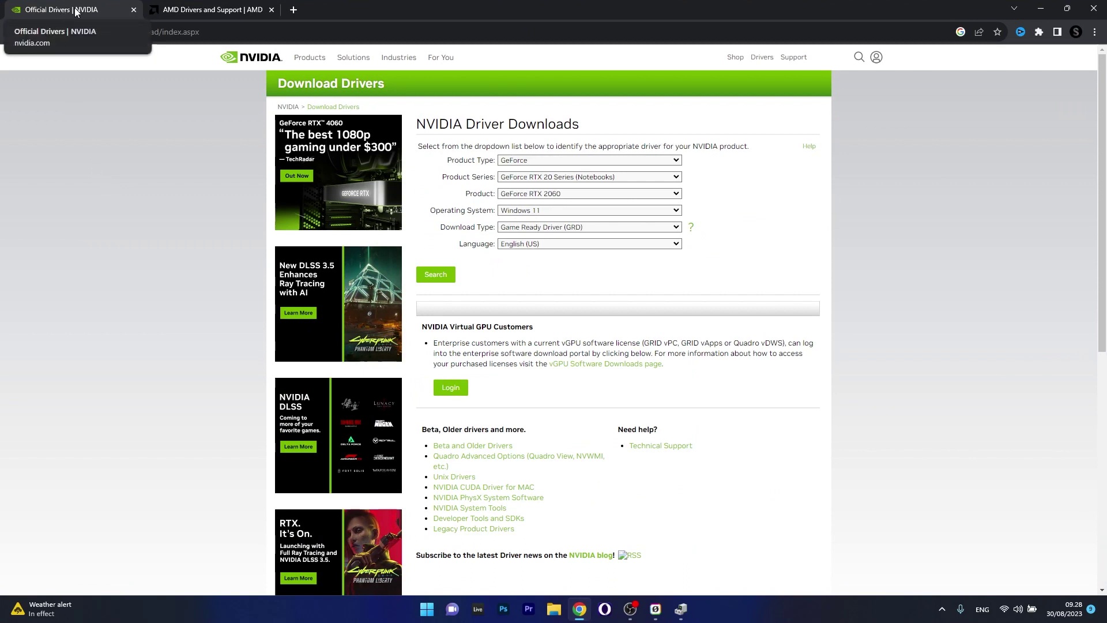
Download the 537.13 GeForce RTX 2060 Game Ready driver for Windows 11 to the Desktop.
left_click(203, 10)
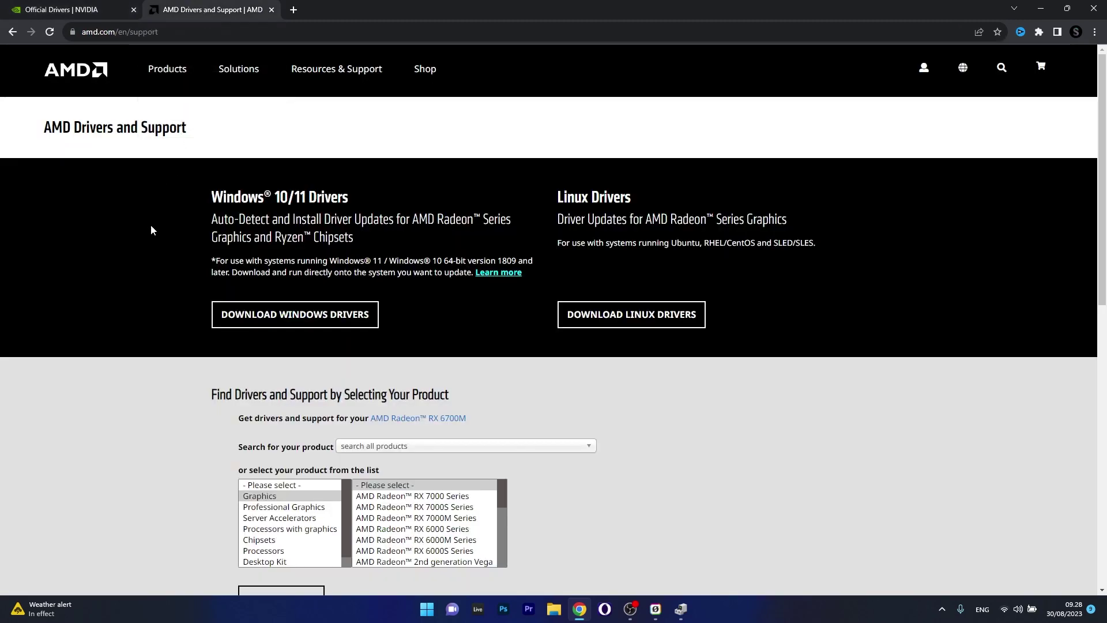
left_click(64, 9)
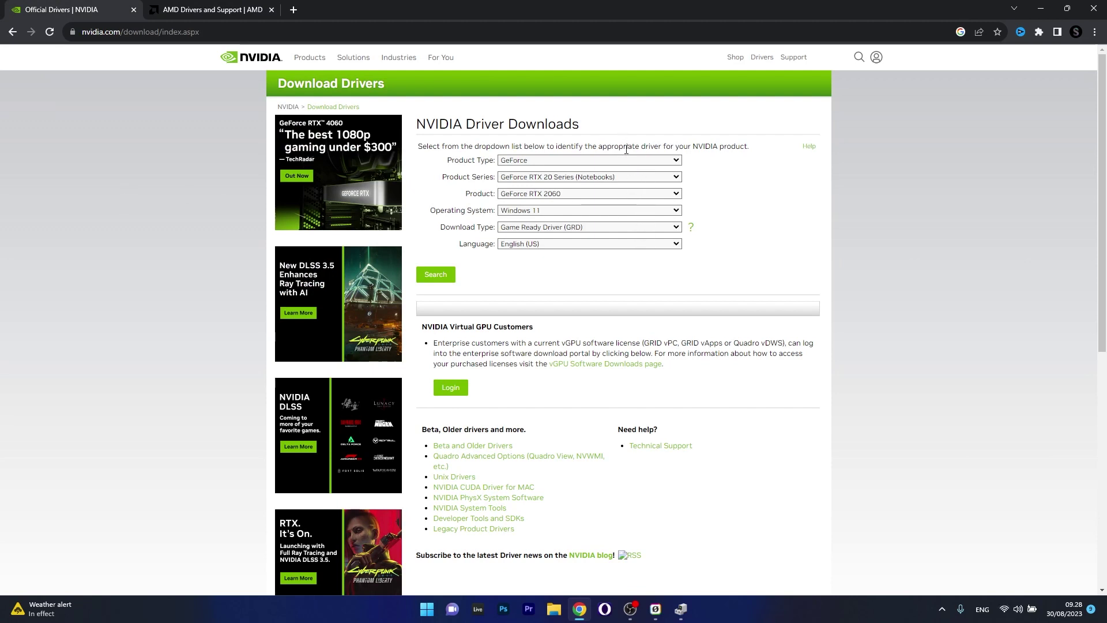
left_click(435, 280)
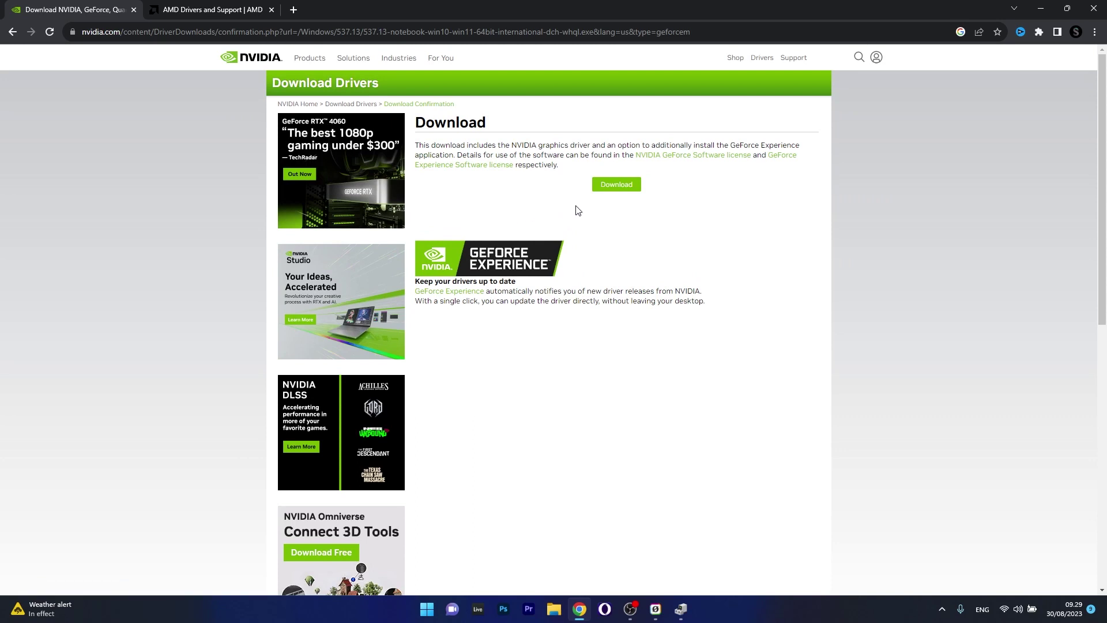
left_click(620, 188)
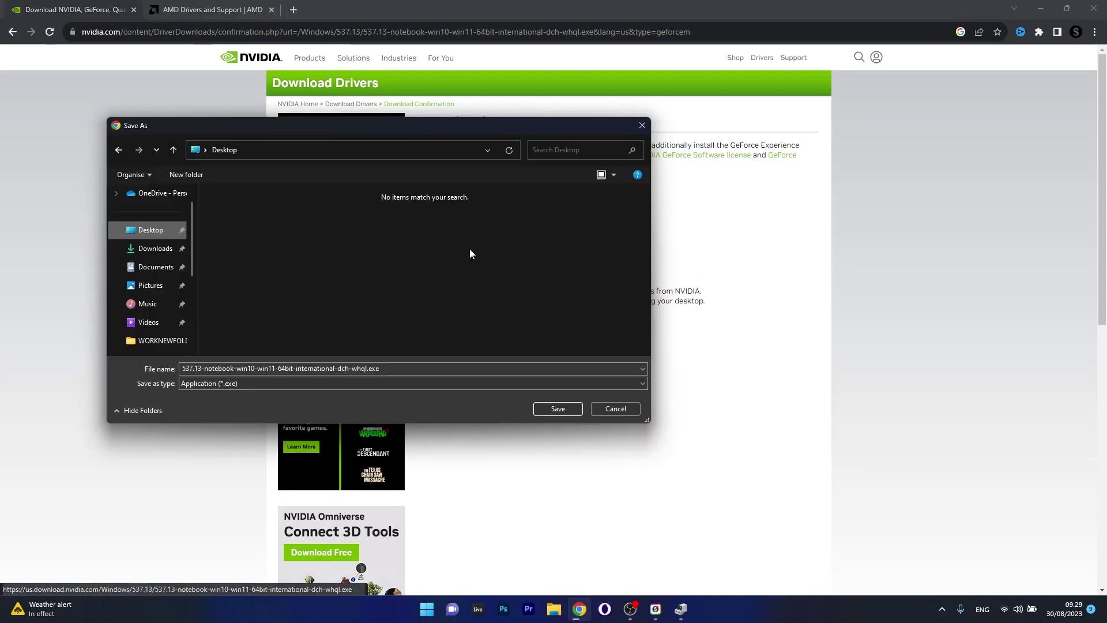
left_click(557, 409)
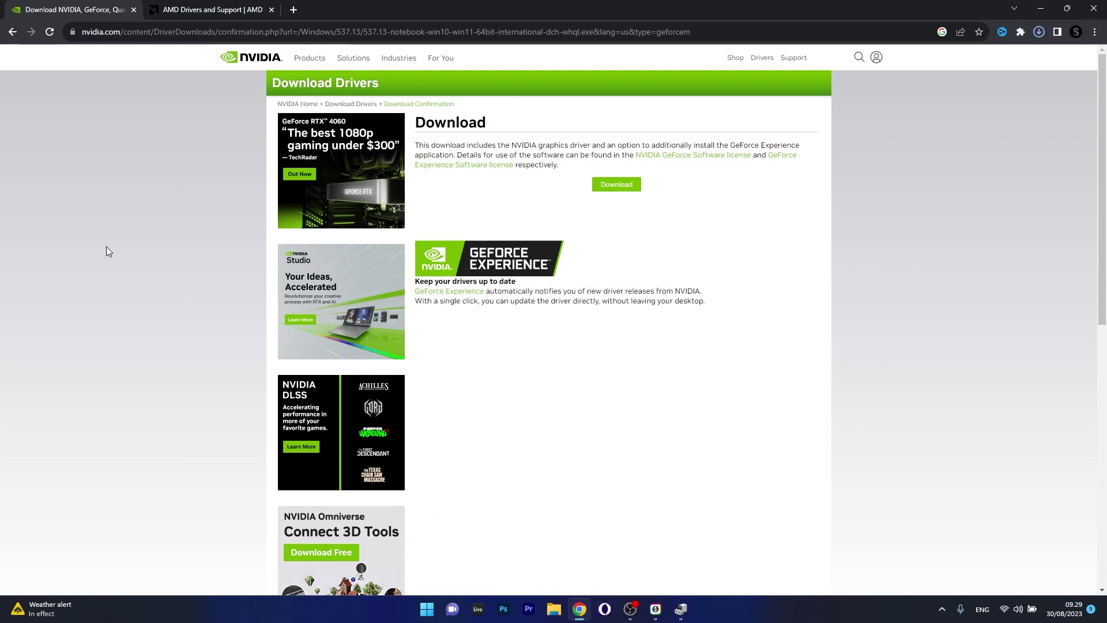
Find the AMD Radeon RX 7600M XT drivers for Windows 11 64-Bit Edition.
left_click(215, 9)
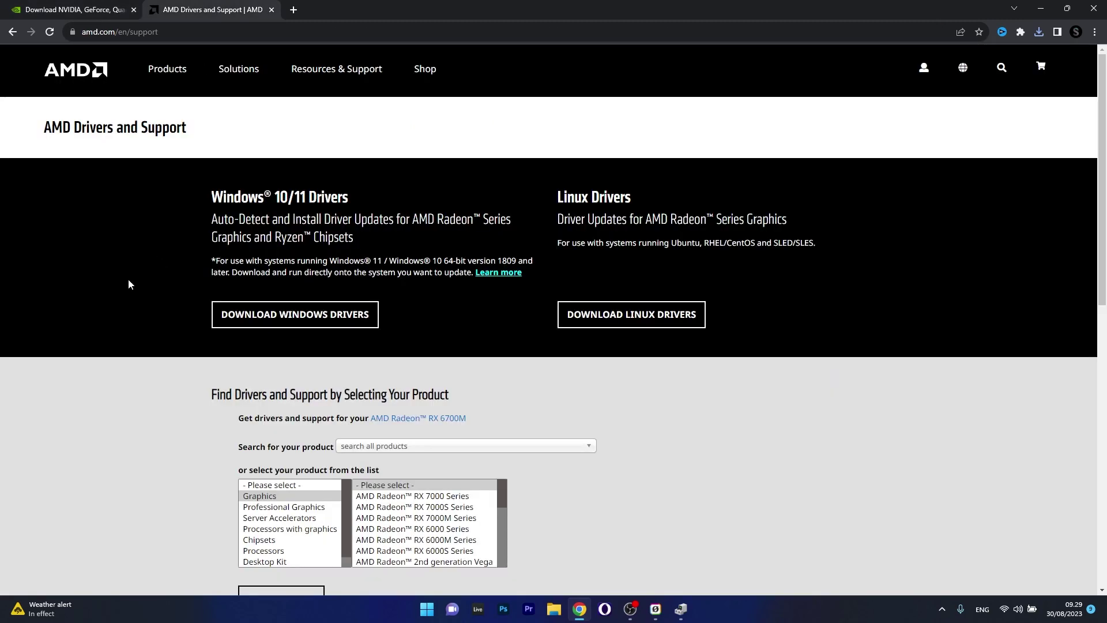
scroll(128, 280, "down", 2)
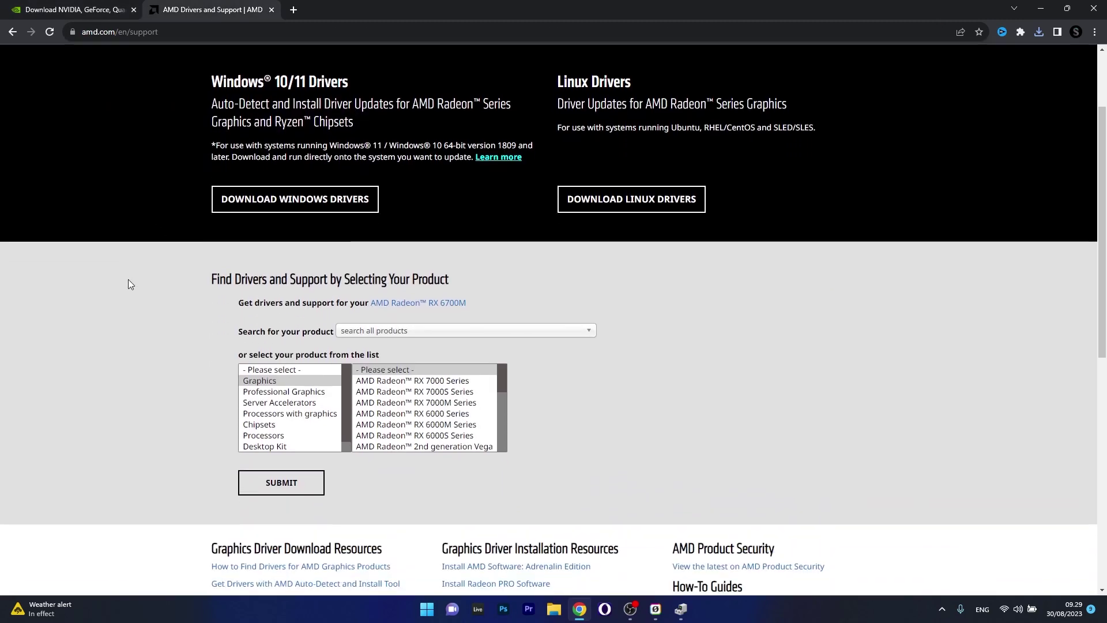
left_click(415, 403)
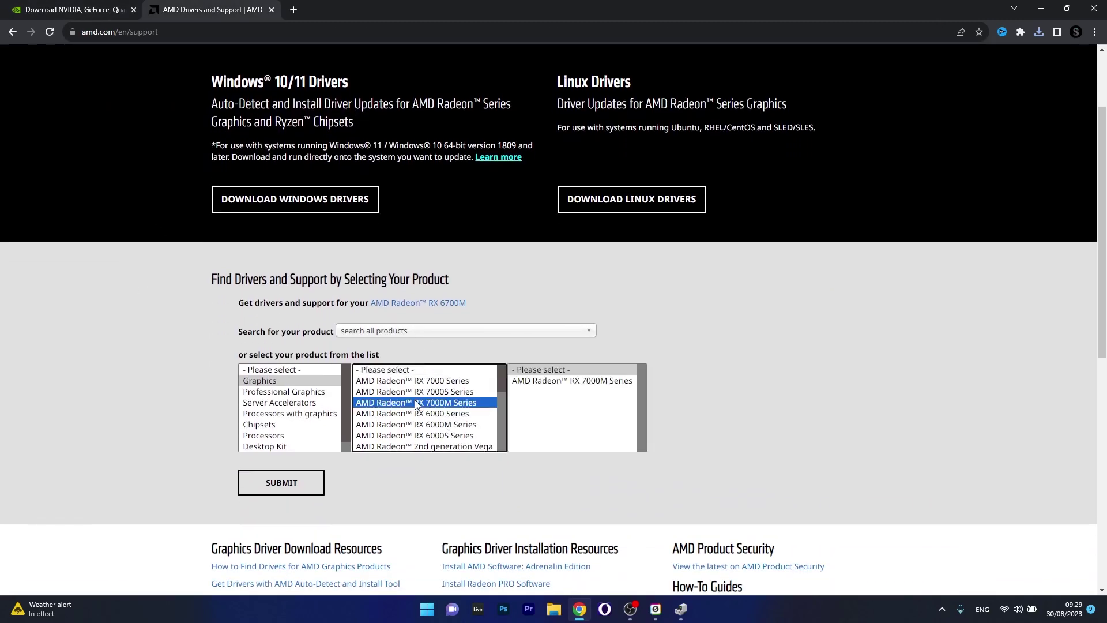
left_click(283, 481)
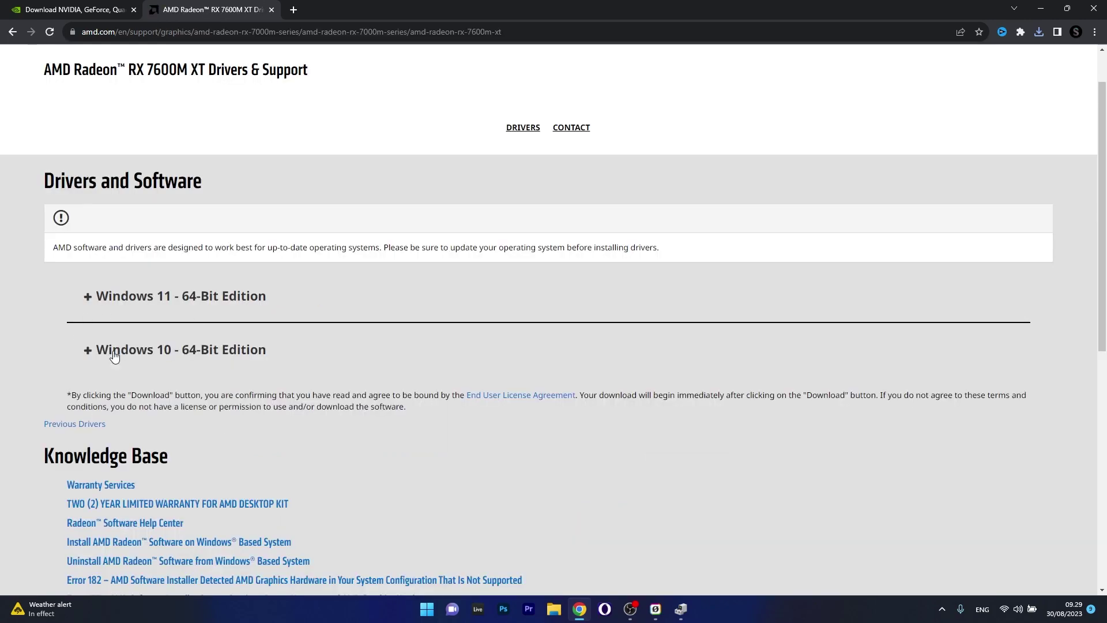
left_click(123, 299)
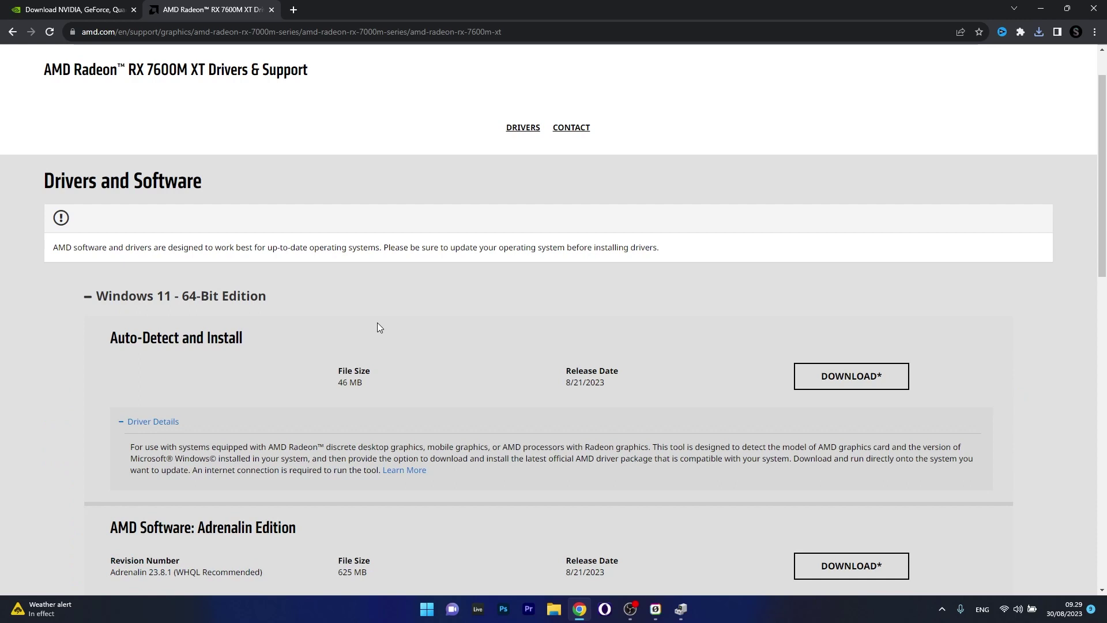
scroll(450, 369, "down", 2)
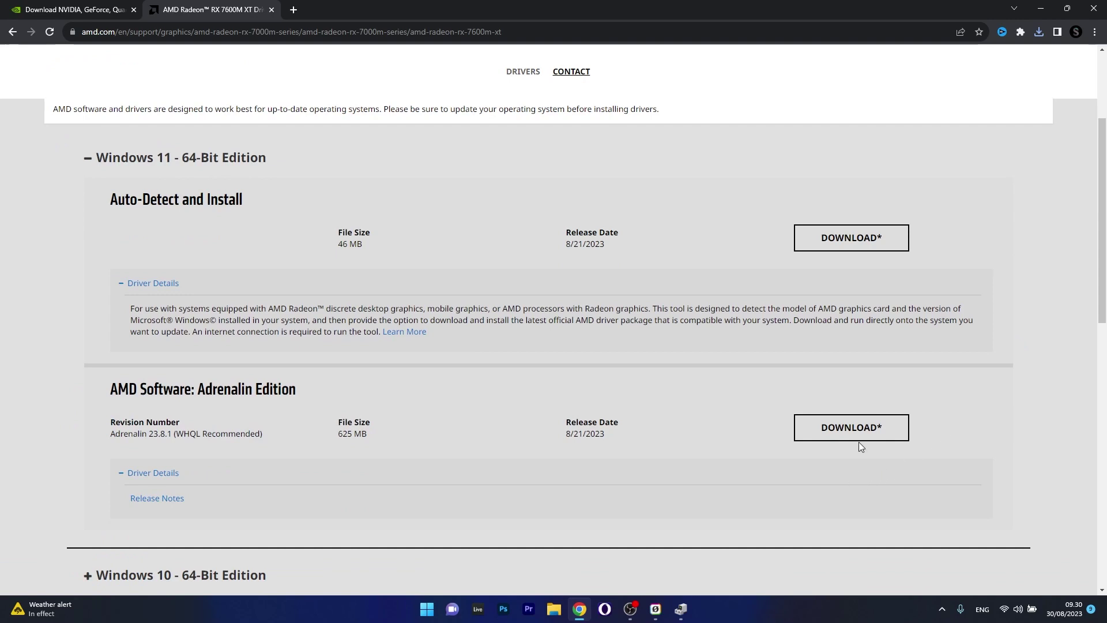
Save the Adrenalin Edition driver installer to the Desktop and close Chrome.
left_click(831, 434)
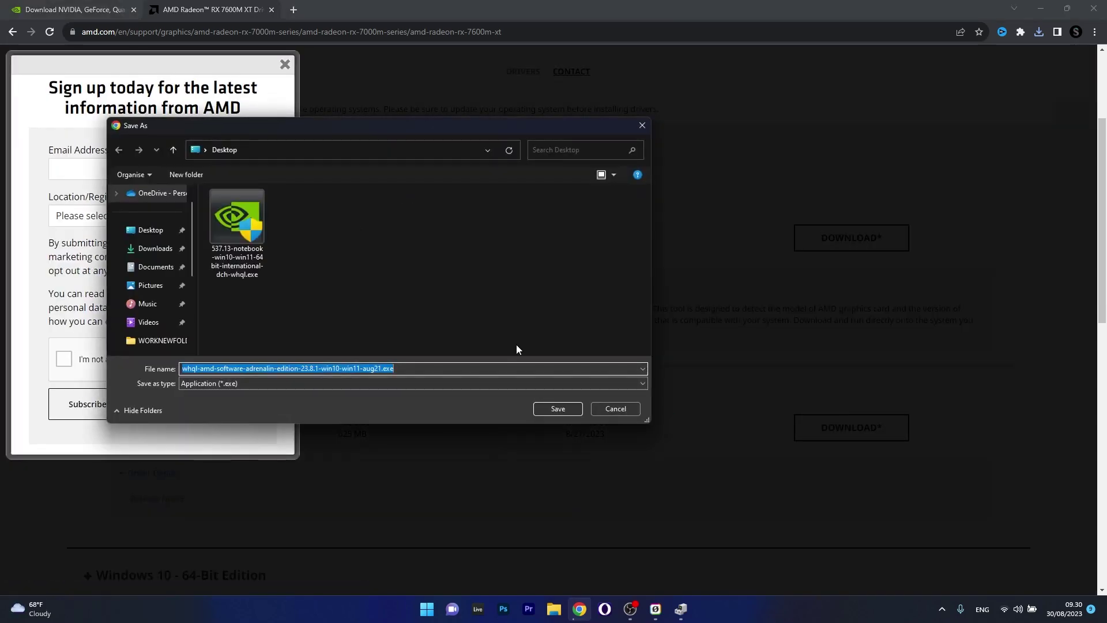
left_click(557, 407)
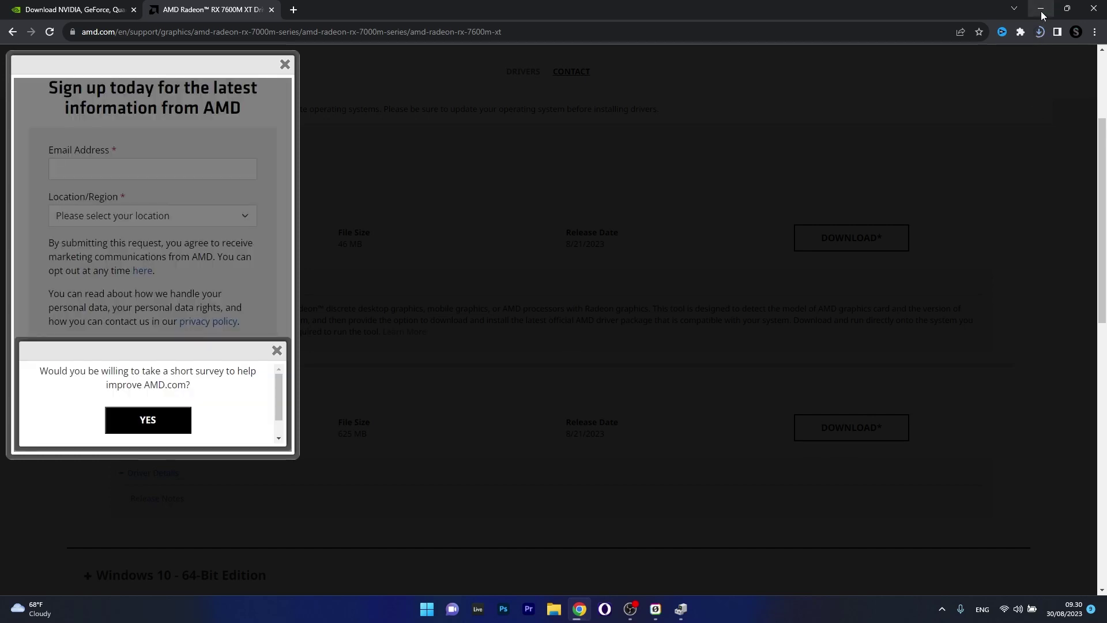
left_click(1094, 8)
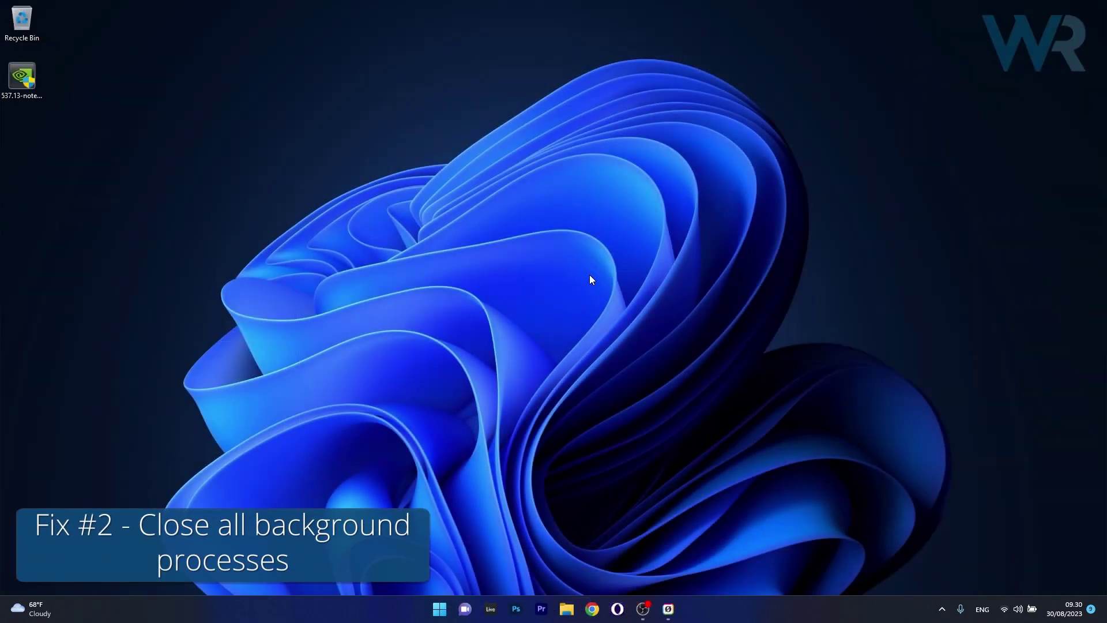
End the RODE Connect task in Task Manager, then close Task Manager.
right_click(443, 616)
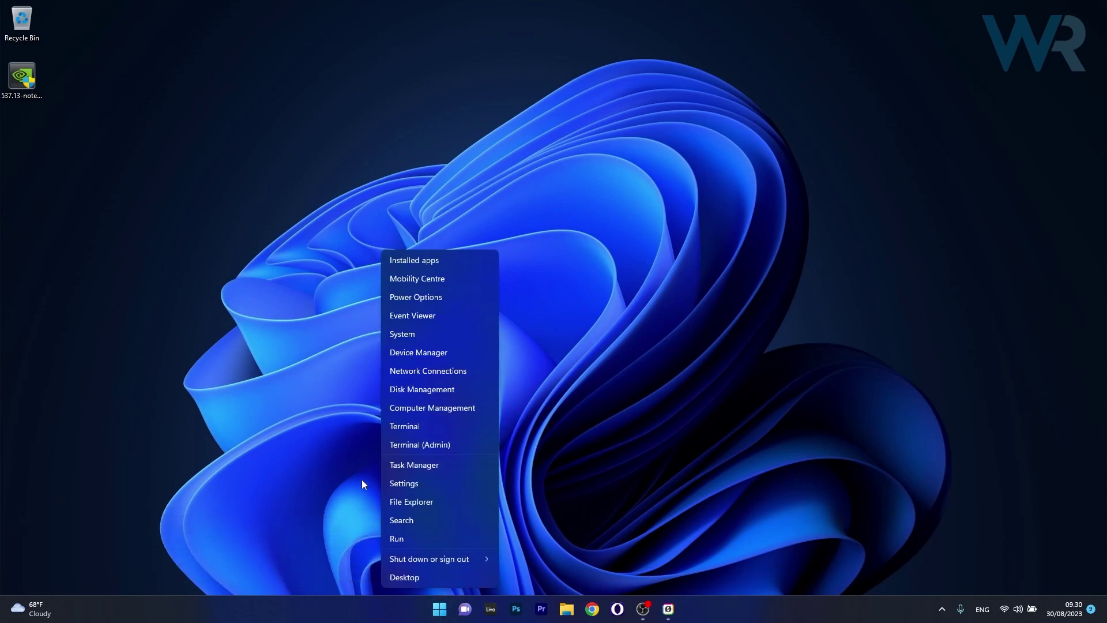
left_click(466, 470)
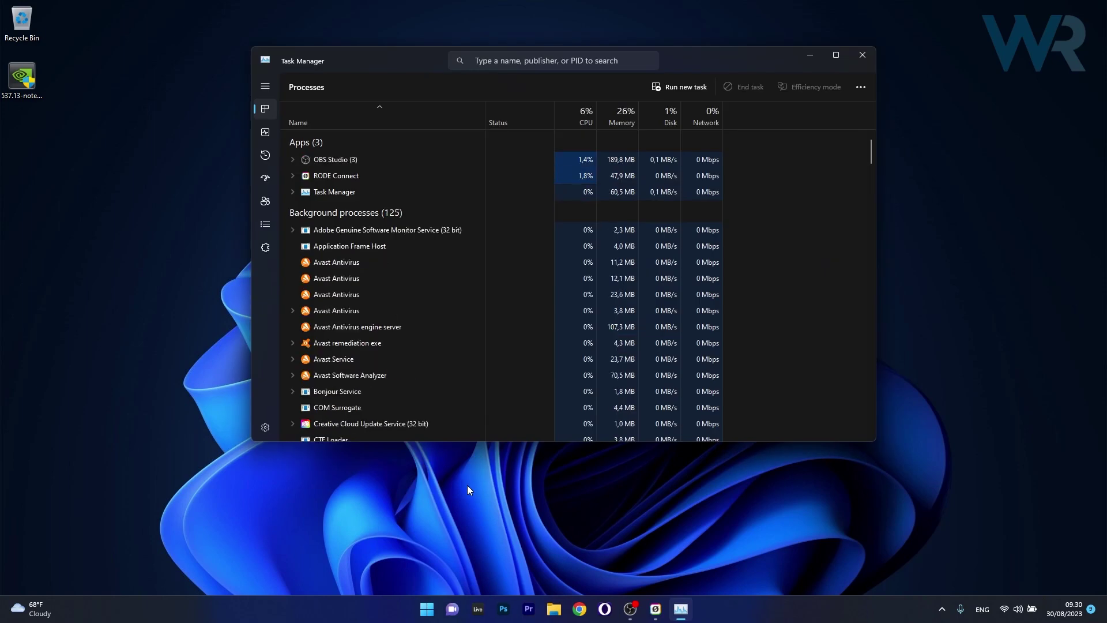
right_click(347, 177)
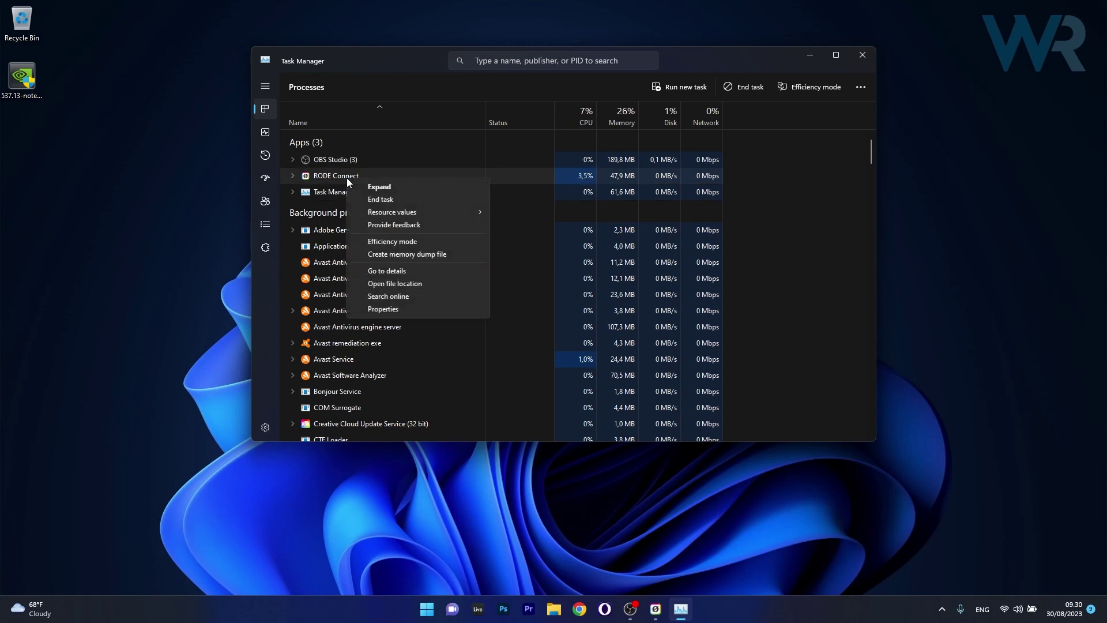
left_click(452, 199)
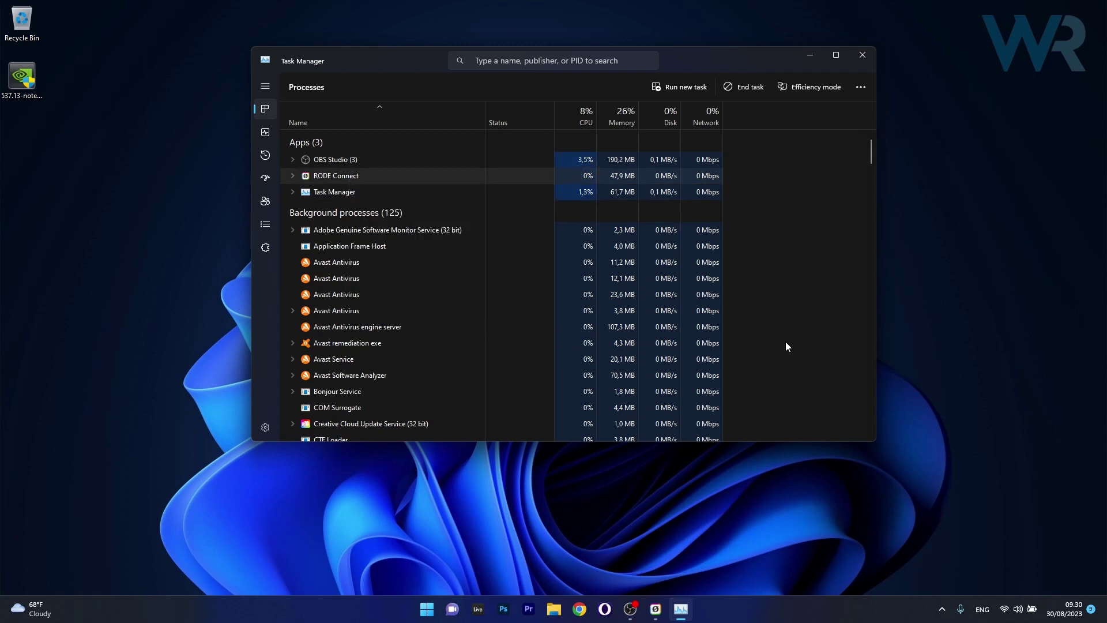
left_click(863, 55)
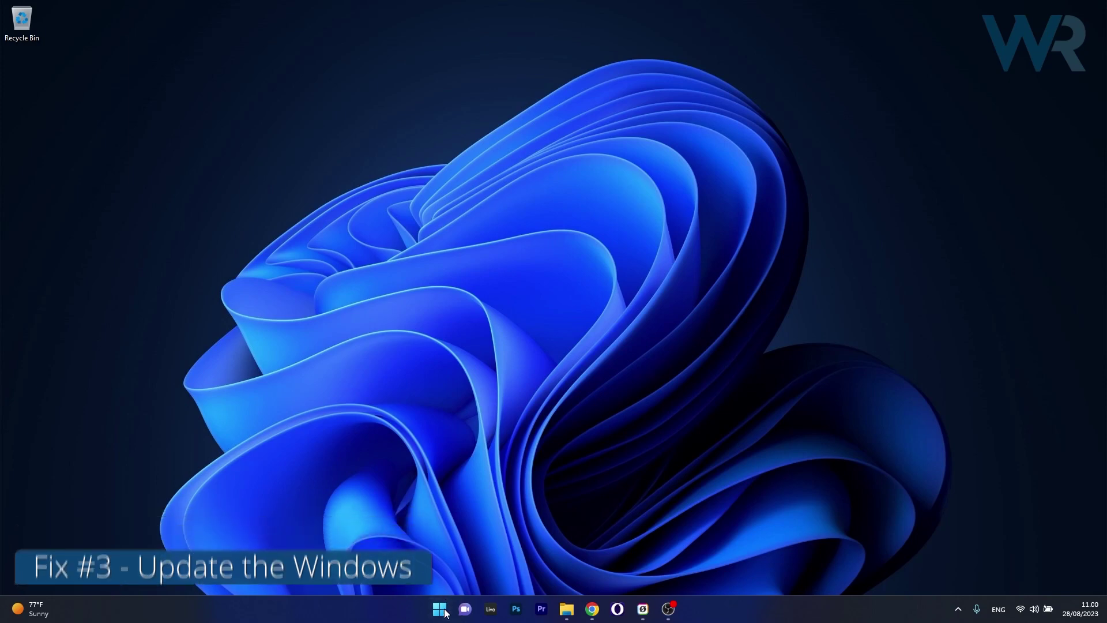
Run Check for updates on the Windows Update page, then close Settings.
key("super")
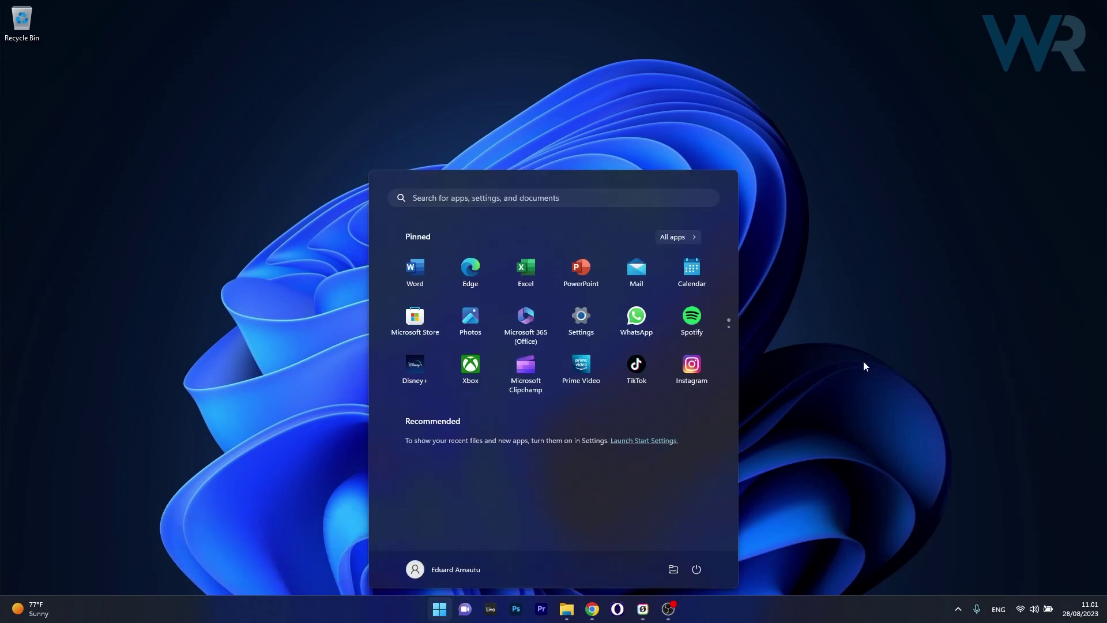
left_click(581, 311)
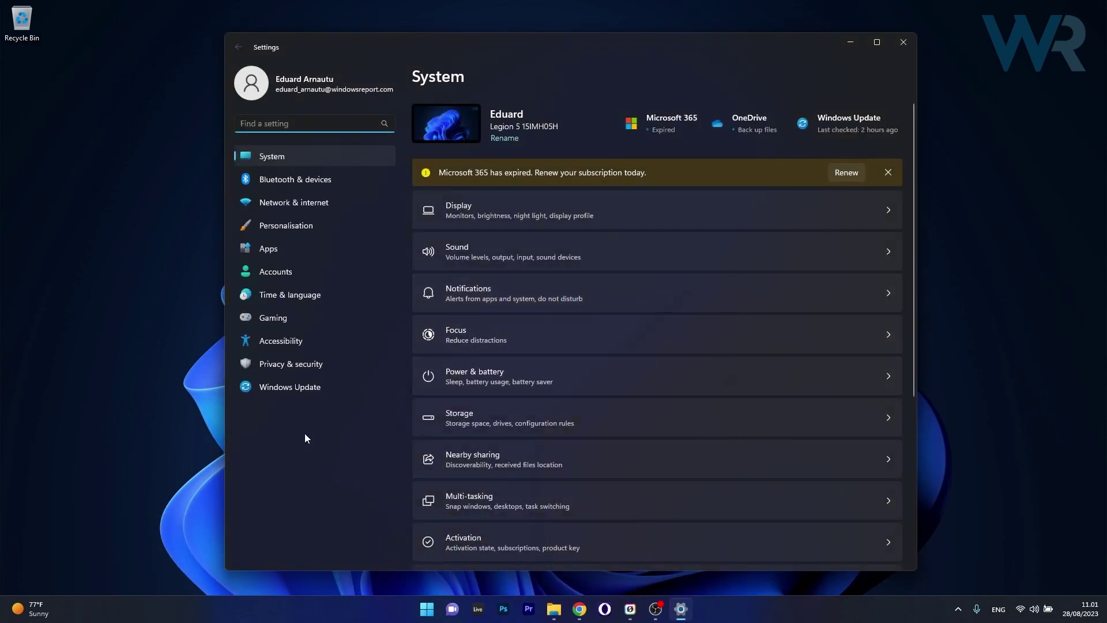
left_click(256, 387)
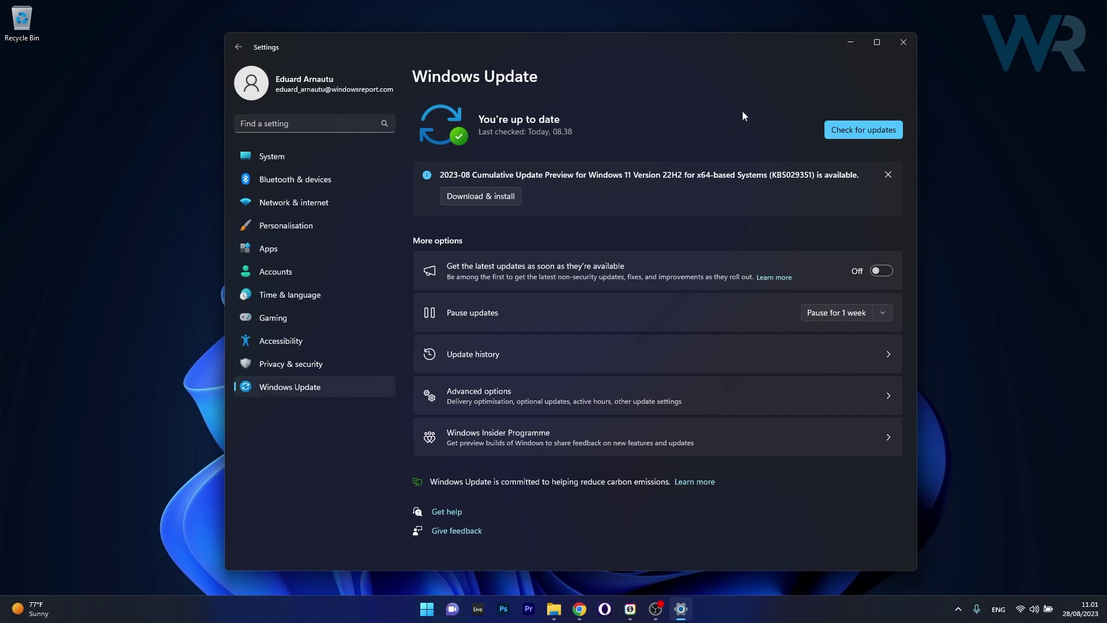
left_click(874, 130)
left_click(894, 44)
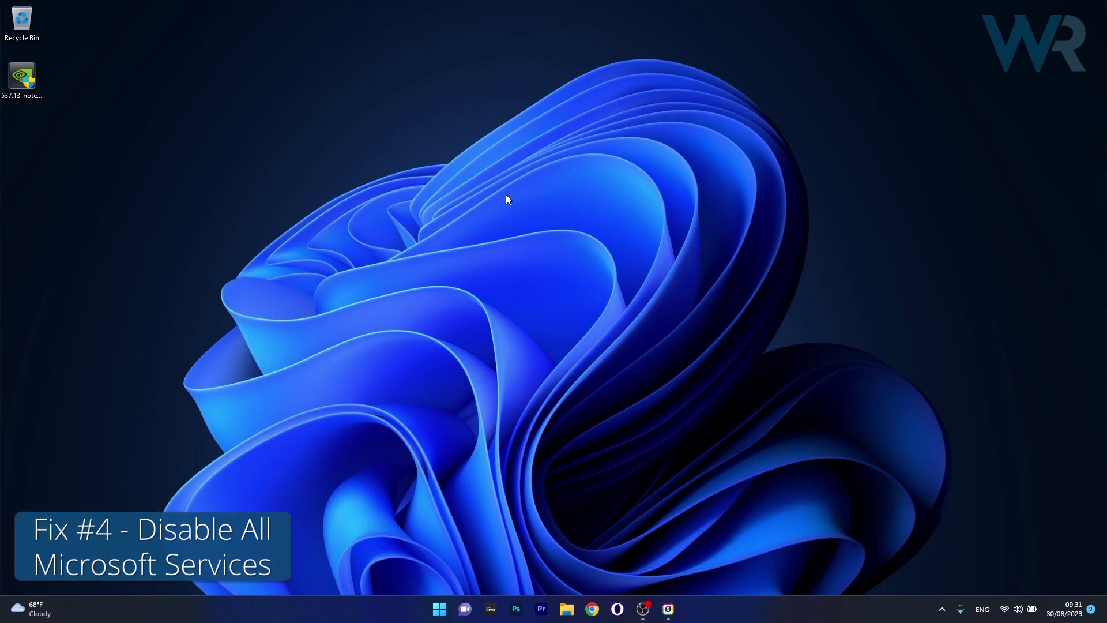
Launch msconfig, hide all Microsoft services and disable all remaining services on the Services tab.
left_click(441, 614)
type("msconfig")
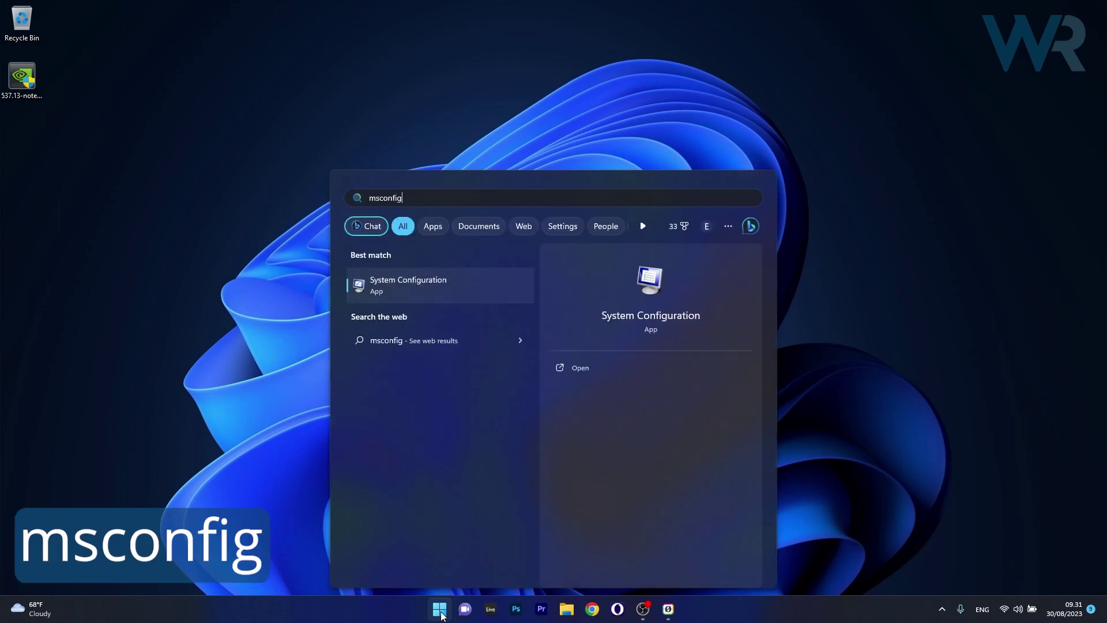
left_click(475, 289)
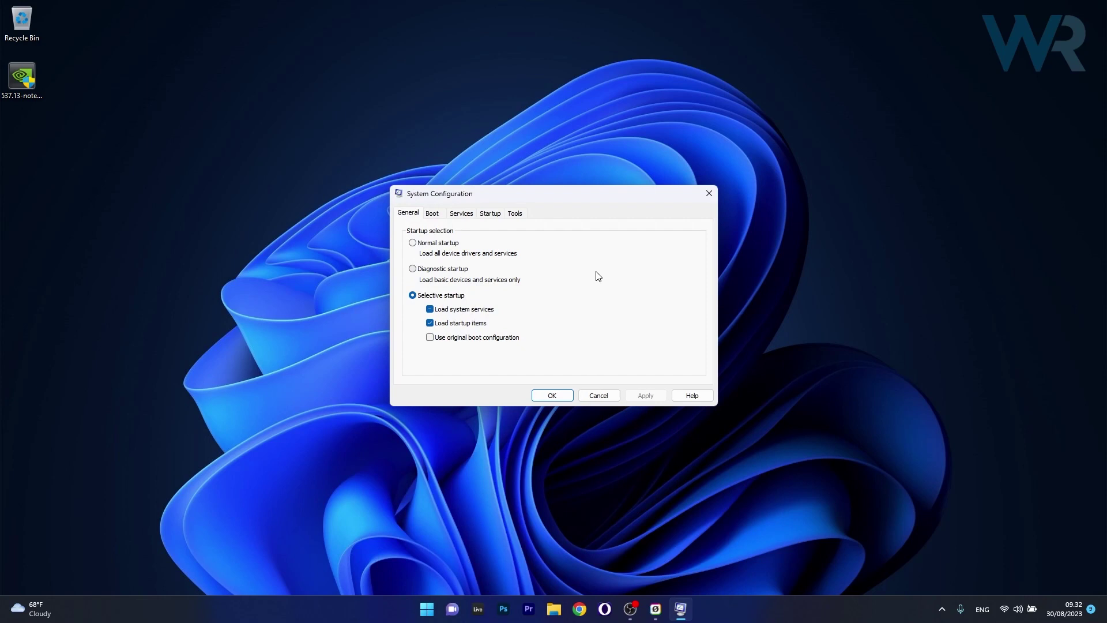
left_click(461, 215)
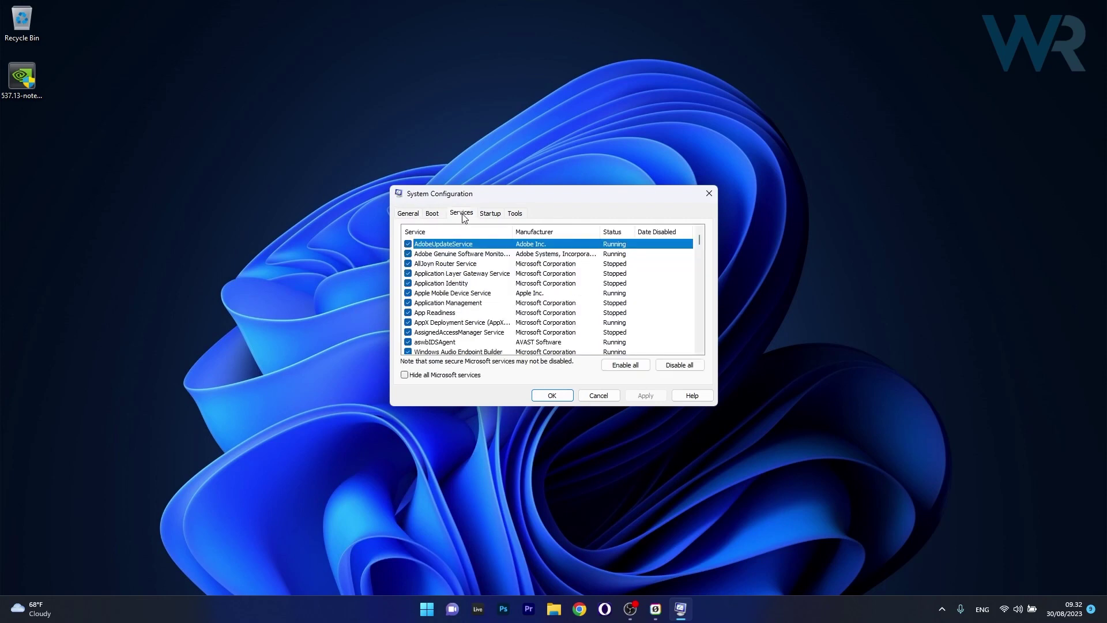
left_click(405, 375)
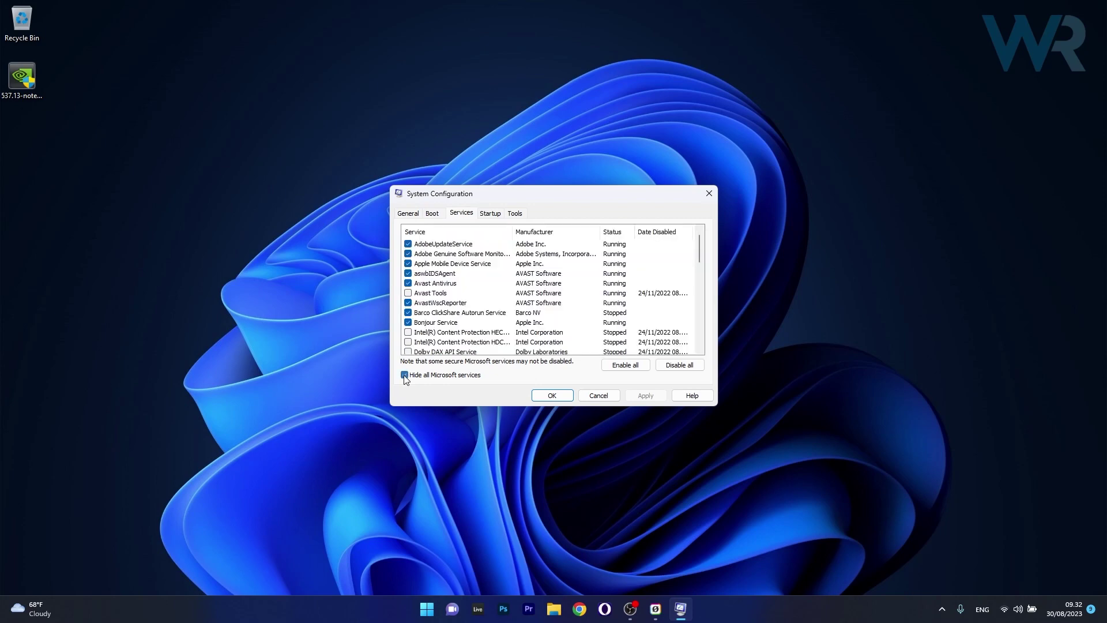
left_click(678, 376)
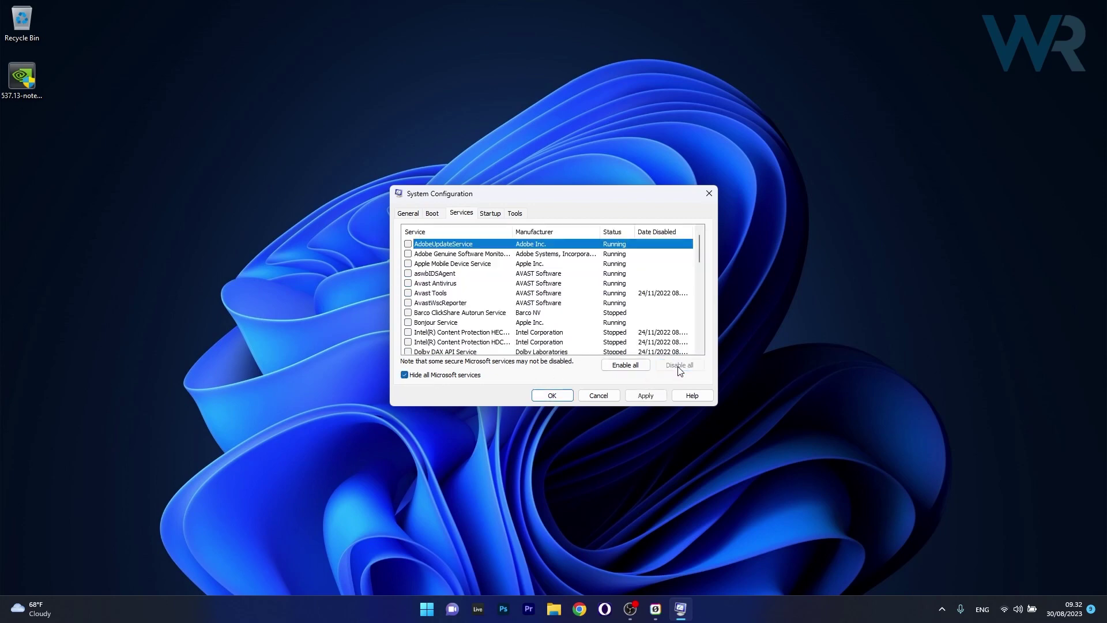
left_click(557, 398)
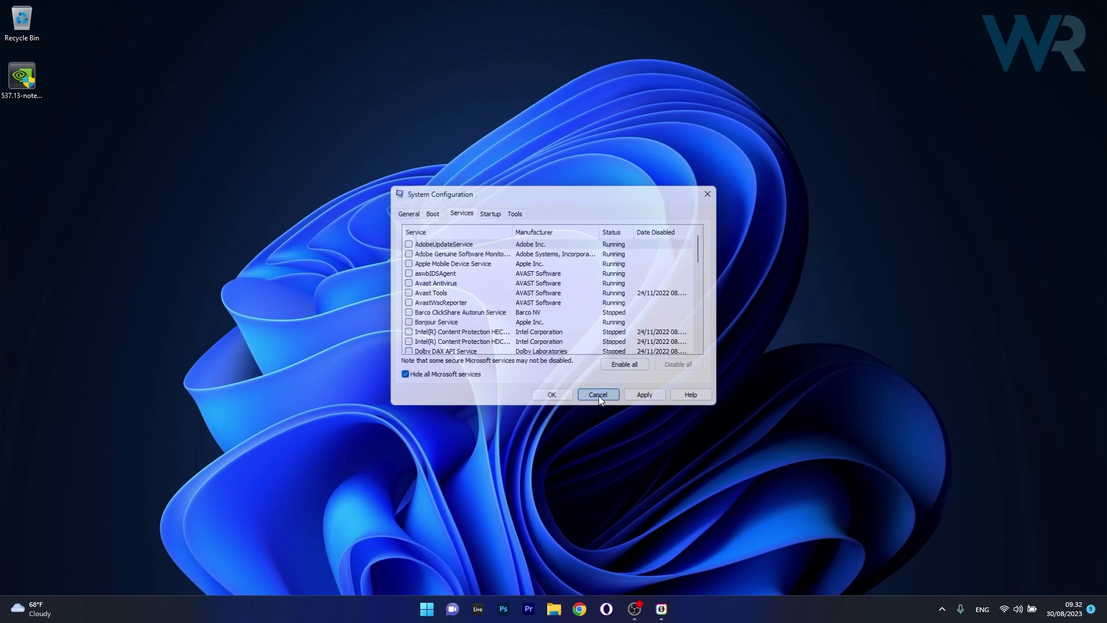